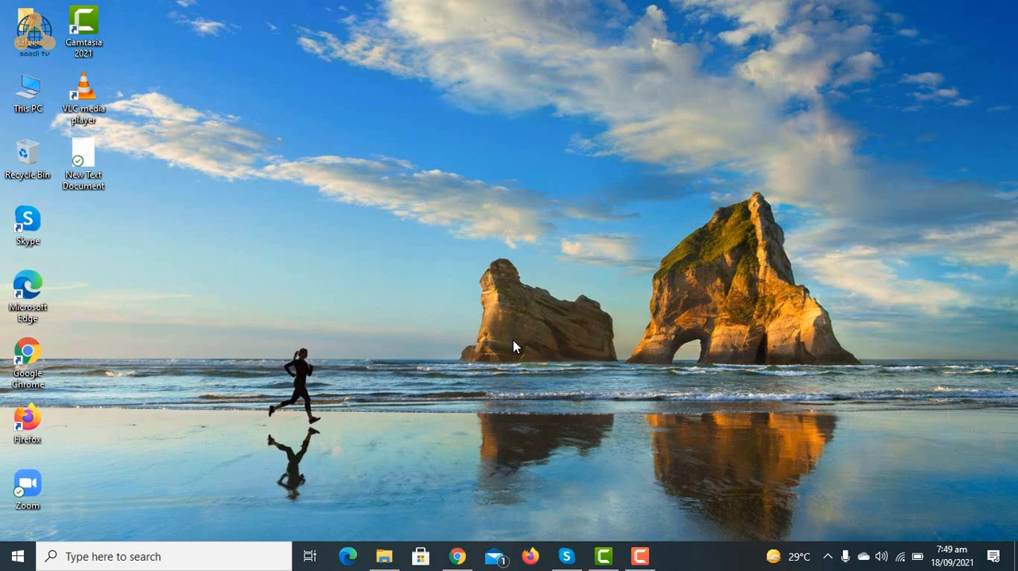
Step: Switch to the FBR Iris login page in Chrome and log in with the credentials already filled in
{"action": "left_click", "coordinate": [457, 555]}
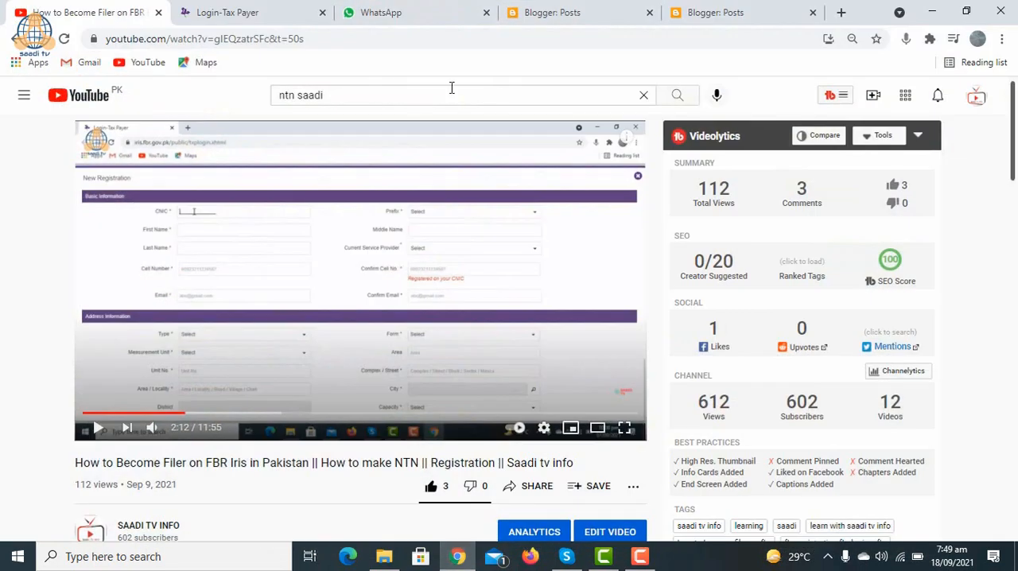
{"action": "left_click", "coordinate": [204, 12]}
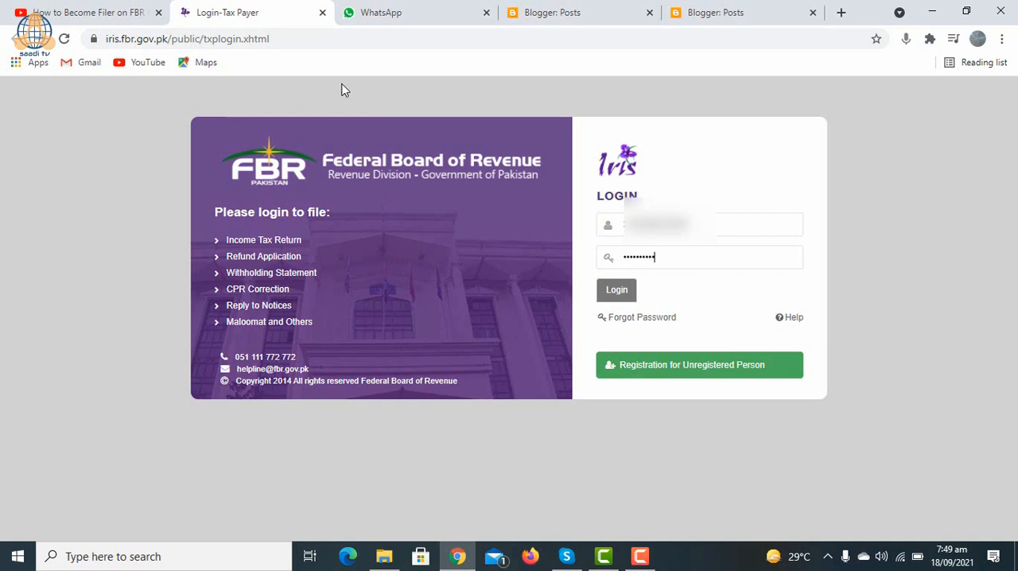
{"action": "left_click", "coordinate": [617, 291]}
{"action": "left_click", "coordinate": [618, 290]}
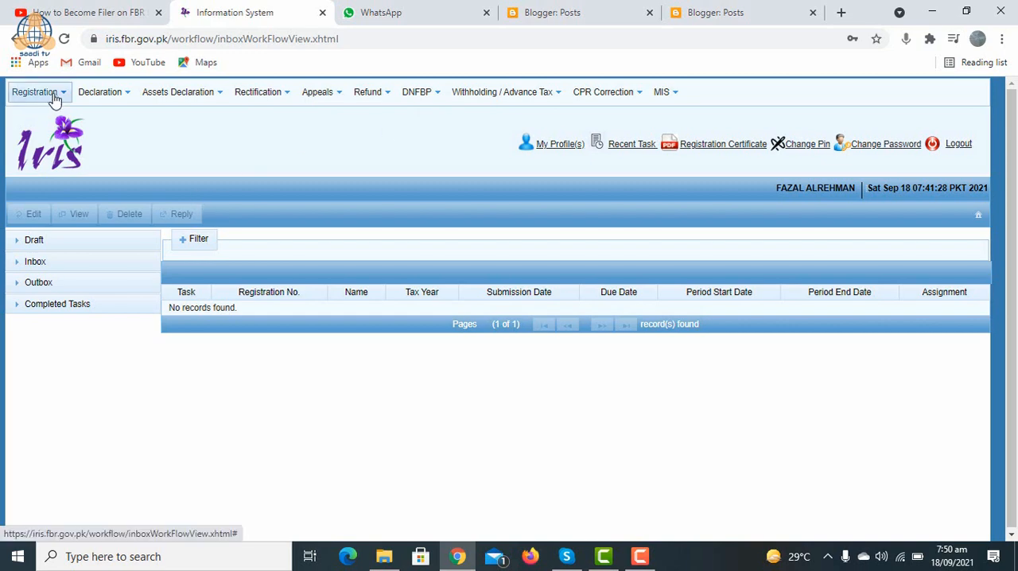
Step: Start an original Simplified Return for Manufacturers - Classic View declaration and look up tax period 2021 for it
{"action": "left_click", "coordinate": [125, 99]}
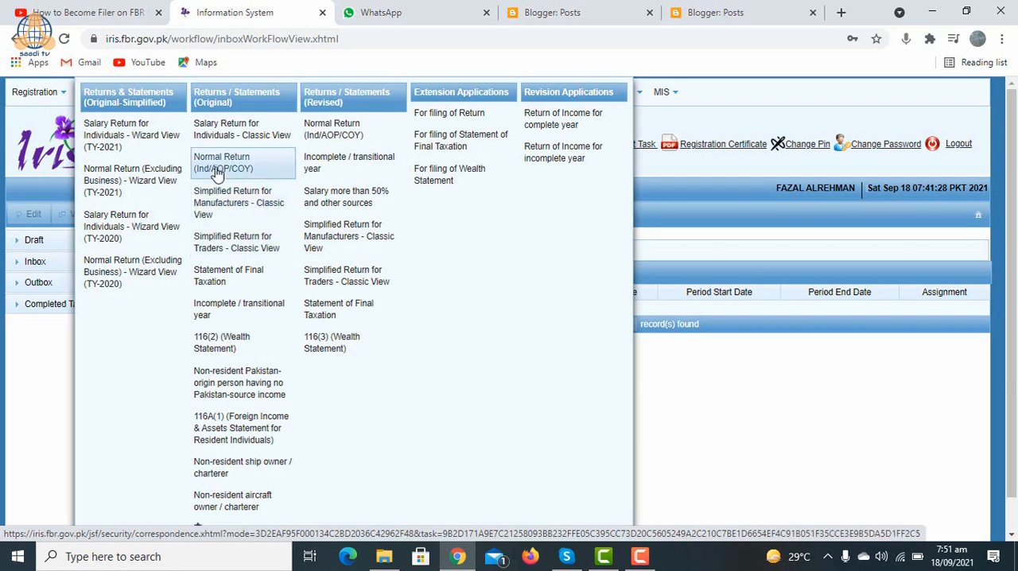
{"action": "left_click", "coordinate": [270, 204]}
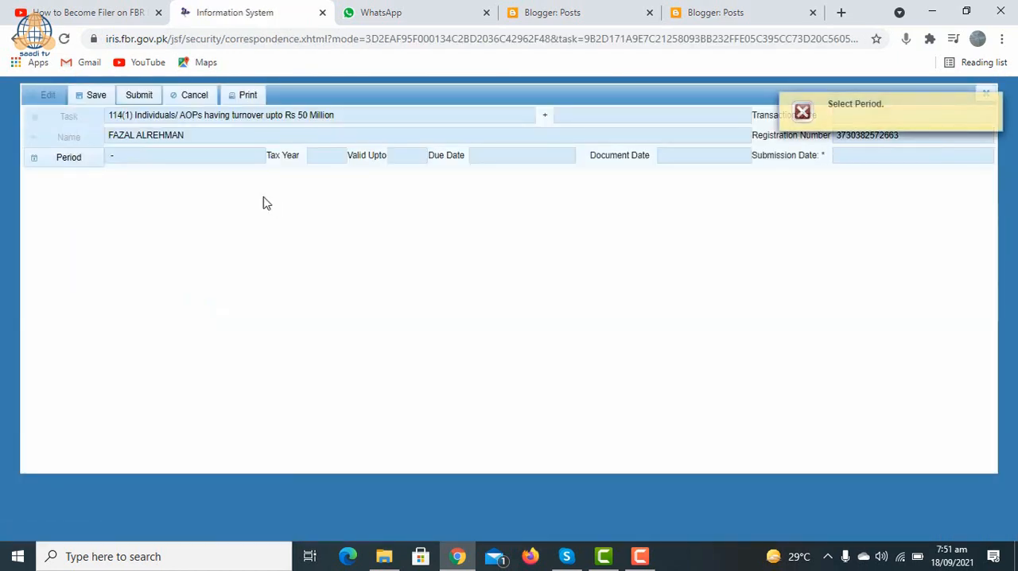
{"action": "left_click", "coordinate": [72, 163]}
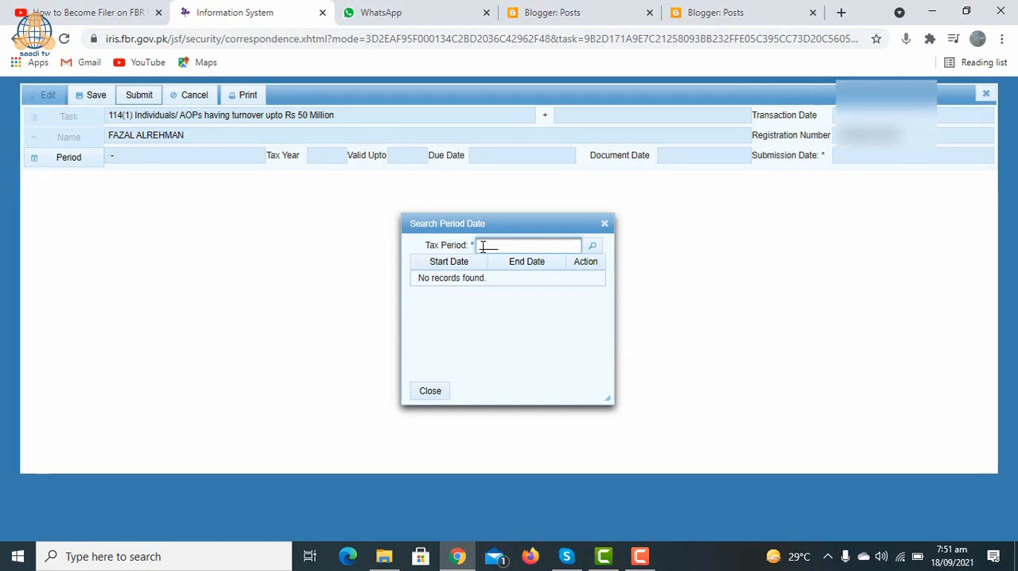
{"action": "type", "text": "2021"}
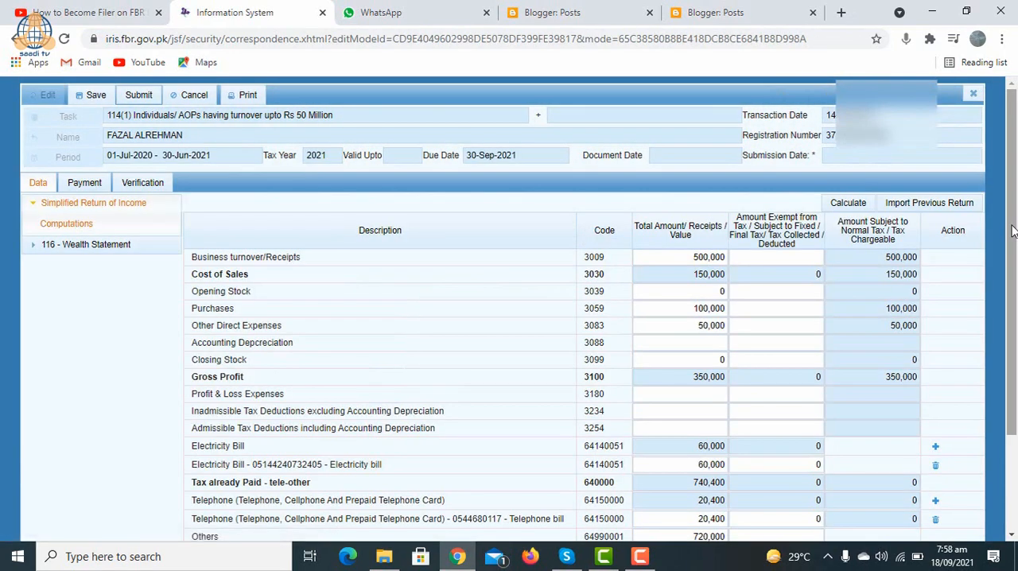
Step: Examine the Computations amounts, including business turnover, opening stock, purchases, other direct expenses, other tax already paid and the closing tax rows
{"action": "left_click_drag", "start_coordinate": [1013, 230], "coordinate": [1014, 285]}
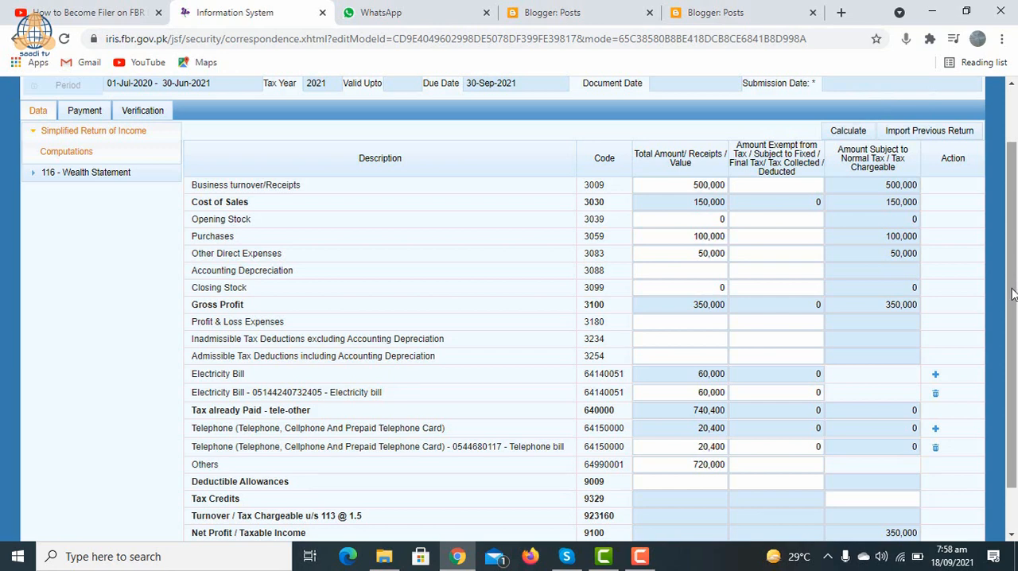
{"action": "left_click_drag", "start_coordinate": [1014, 288], "coordinate": [1013, 283]}
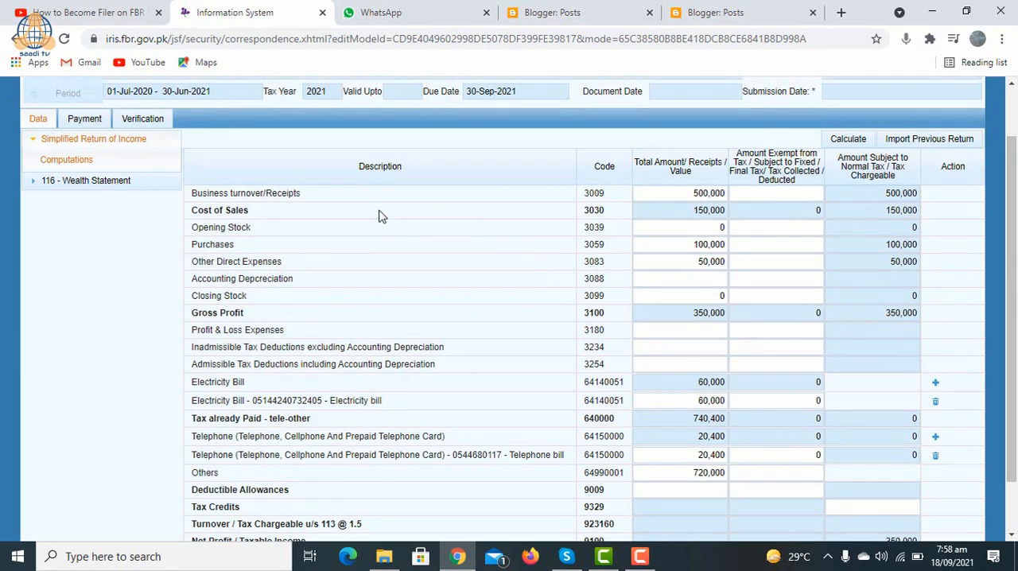
{"action": "double_click", "coordinate": [694, 193]}
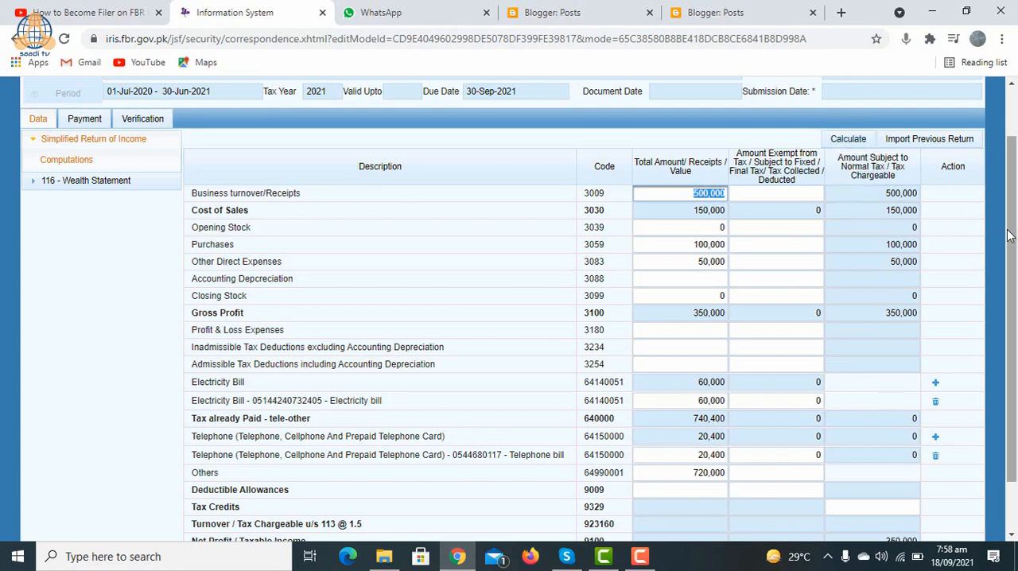
{"action": "mouse_move", "coordinate": [1013, 239]}
{"action": "left_mouse_down"}
{"action": "mouse_move", "coordinate": [1014, 282]}
{"action": "mouse_move", "coordinate": [1013, 248]}
{"action": "left_mouse_up"}
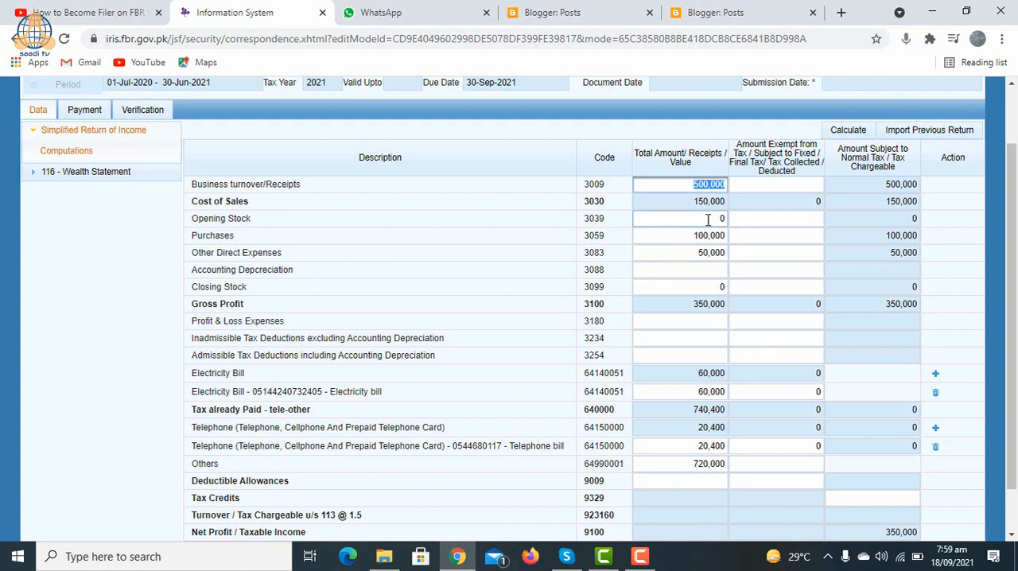
{"action": "left_click", "coordinate": [708, 219]}
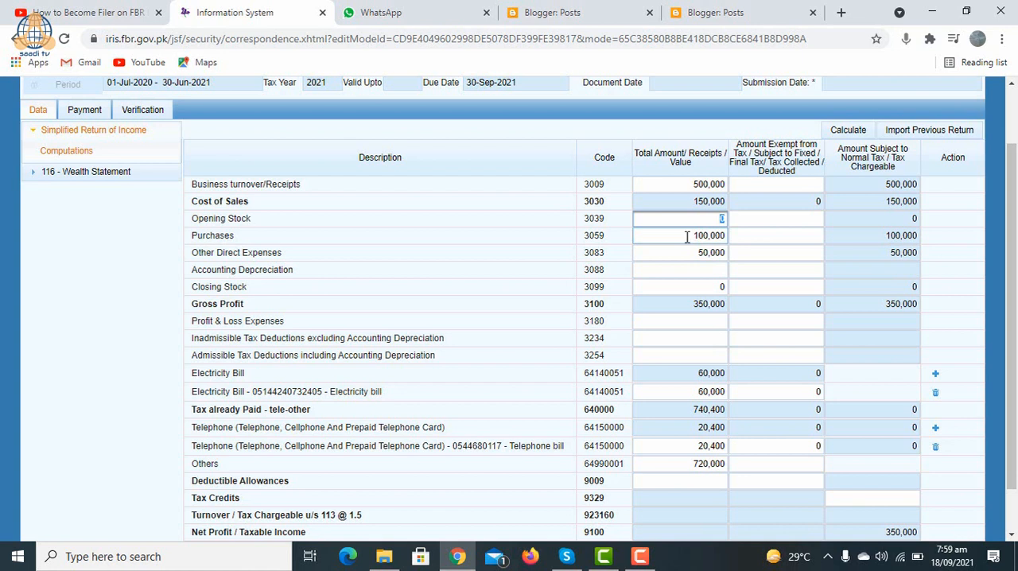
{"action": "key", "text": "Tab"}
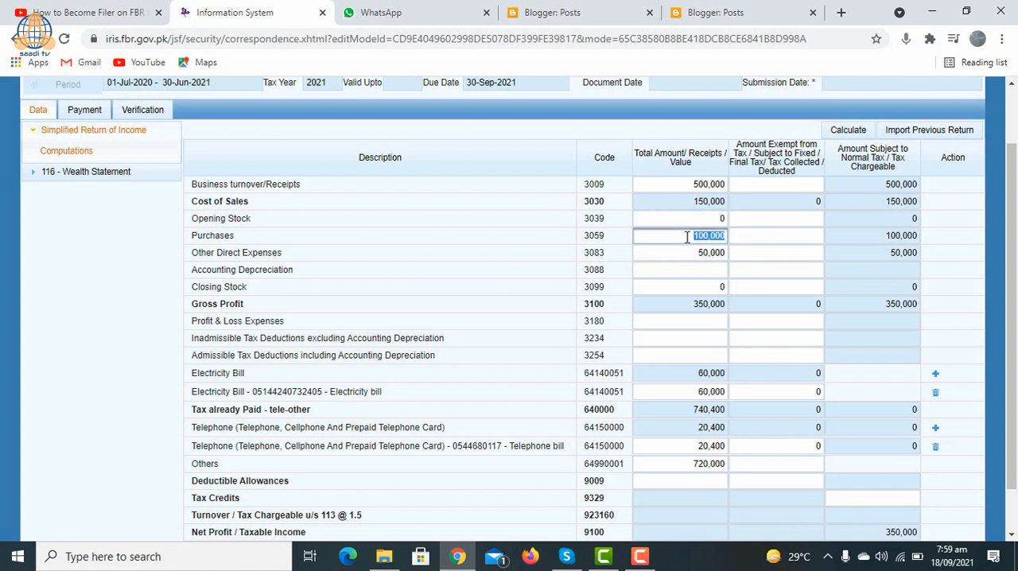
{"action": "left_click", "coordinate": [687, 236]}
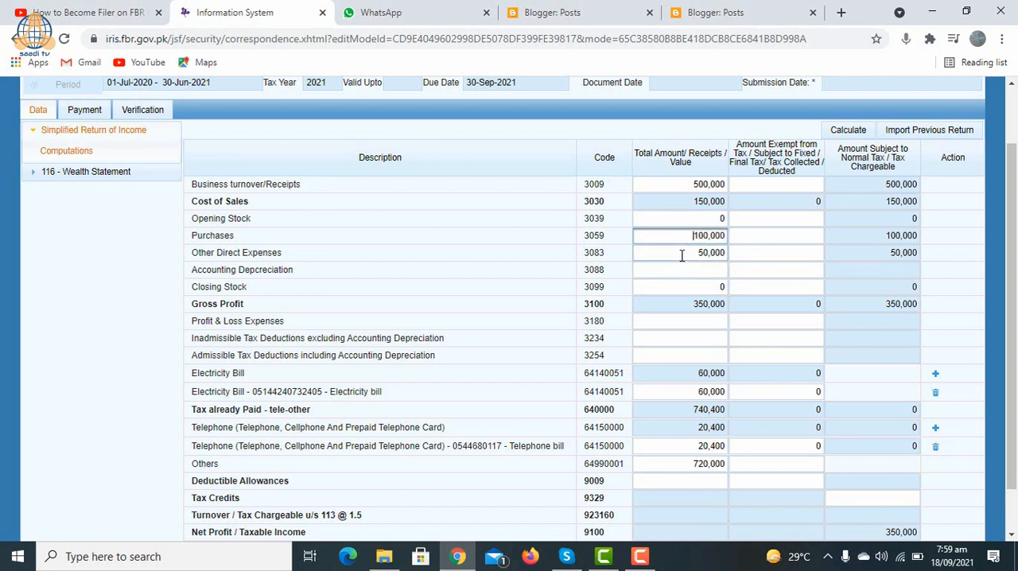
{"action": "left_click", "coordinate": [681, 255]}
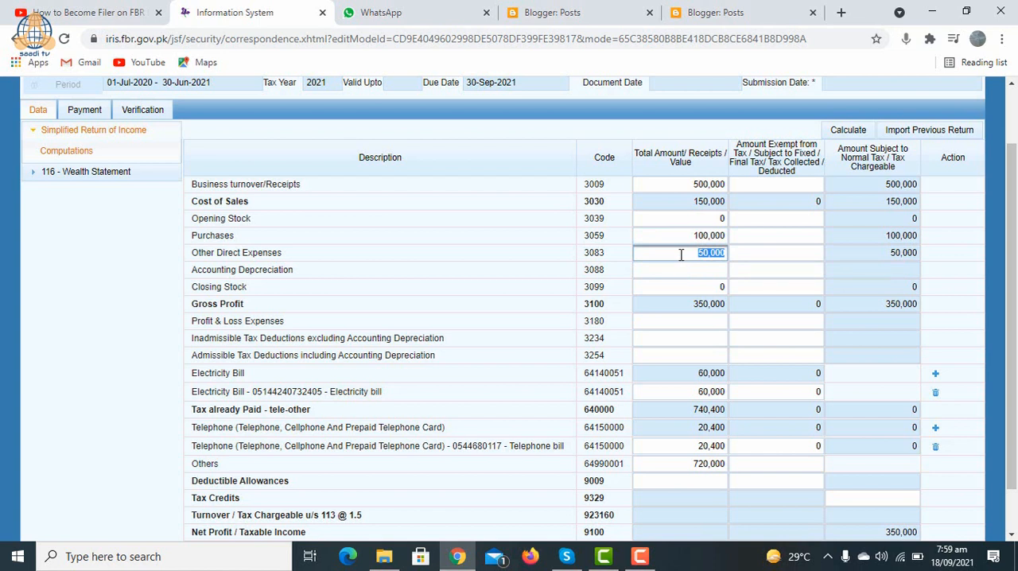
{"action": "left_click", "coordinate": [680, 255]}
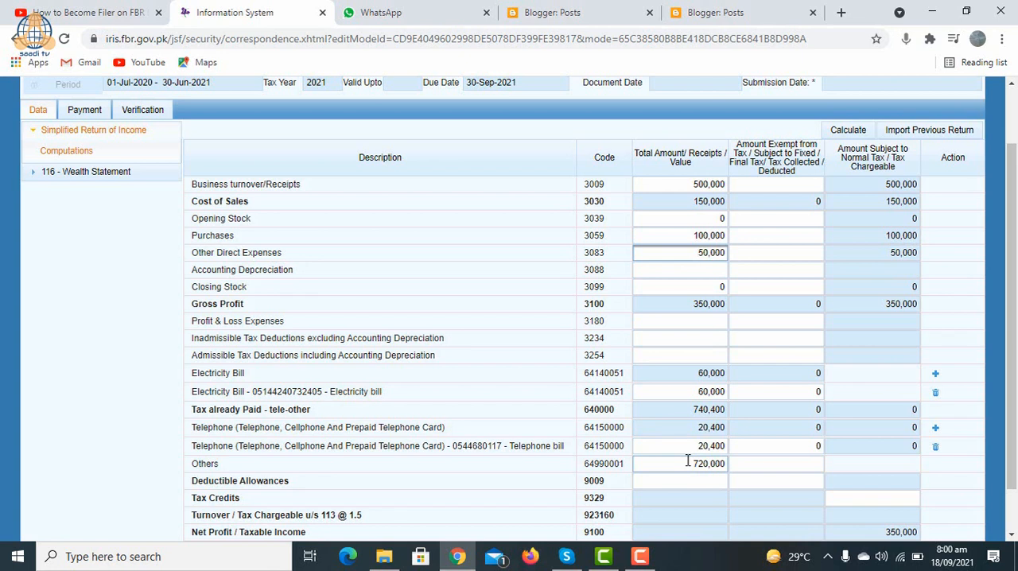
{"action": "left_click", "coordinate": [688, 461]}
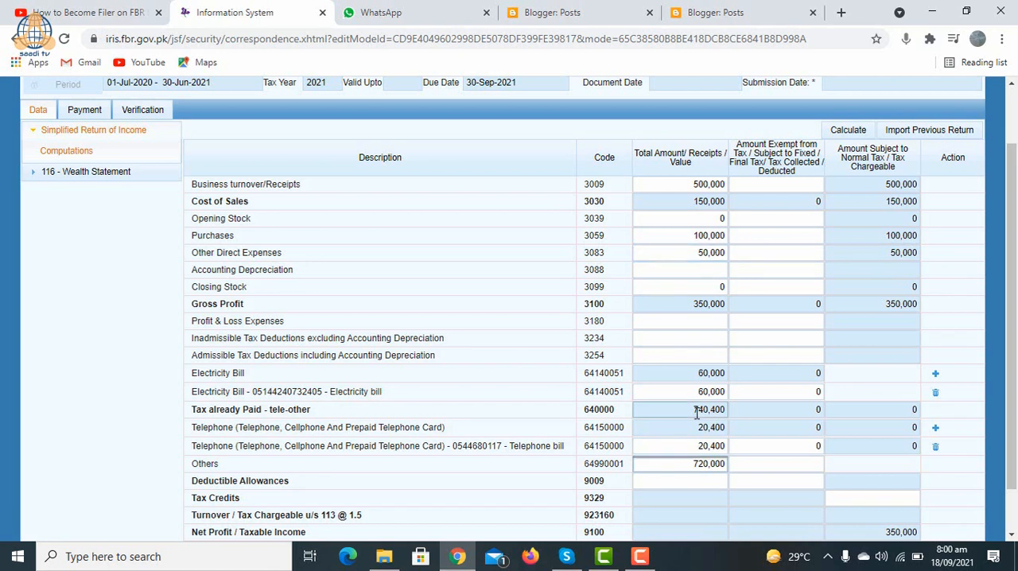
{"action": "left_click_drag", "start_coordinate": [1011, 271], "coordinate": [1010, 313]}
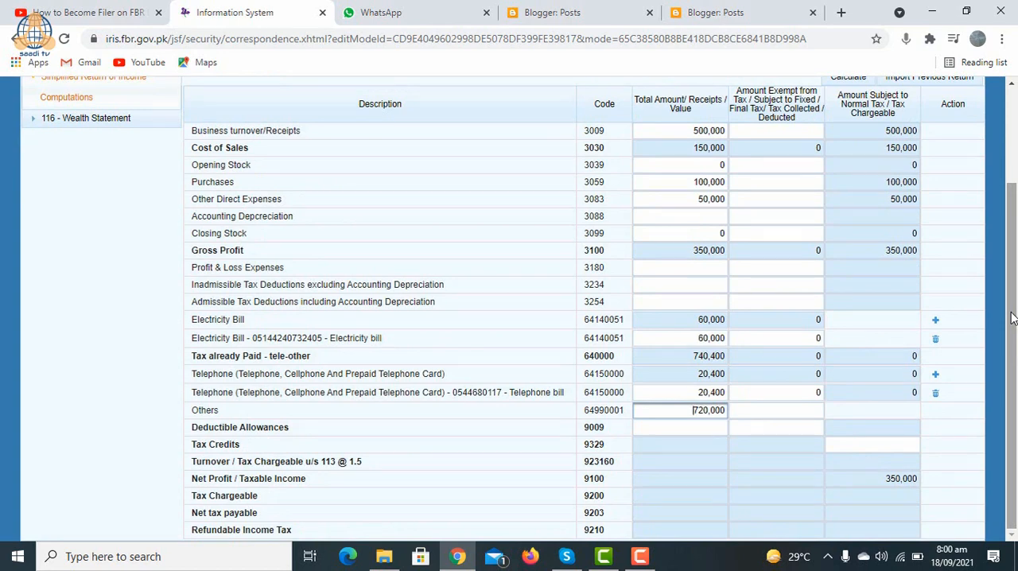
Step: Calculate the simplified return's computations and open the Personal Expenses section of the 116 - Wealth Statement
{"action": "left_click_drag", "start_coordinate": [1011, 317], "coordinate": [1015, 269]}
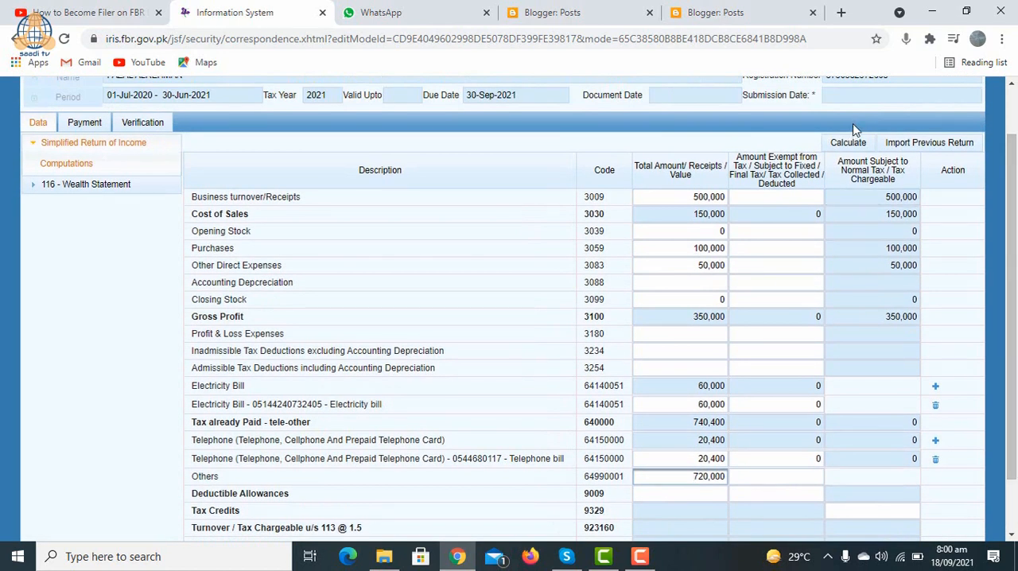
{"action": "left_click", "coordinate": [848, 143]}
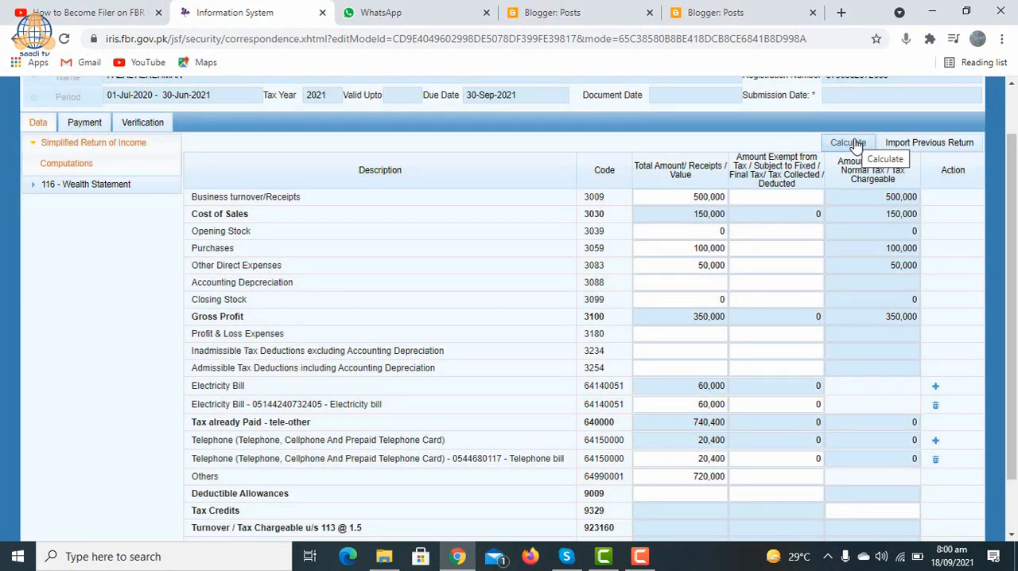
{"action": "left_click", "coordinate": [853, 142]}
{"action": "left_click", "coordinate": [117, 185]}
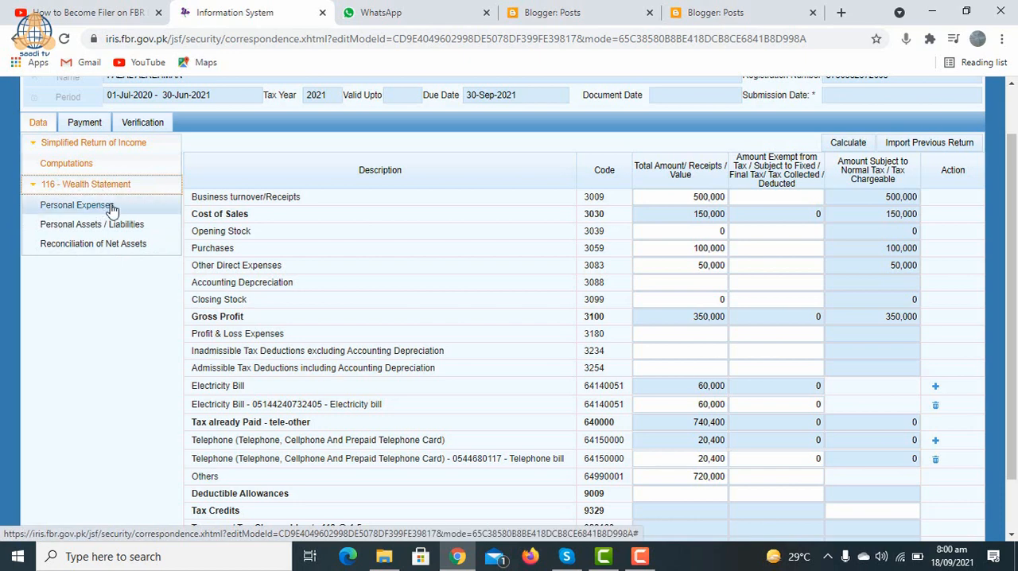
{"action": "left_click", "coordinate": [112, 209]}
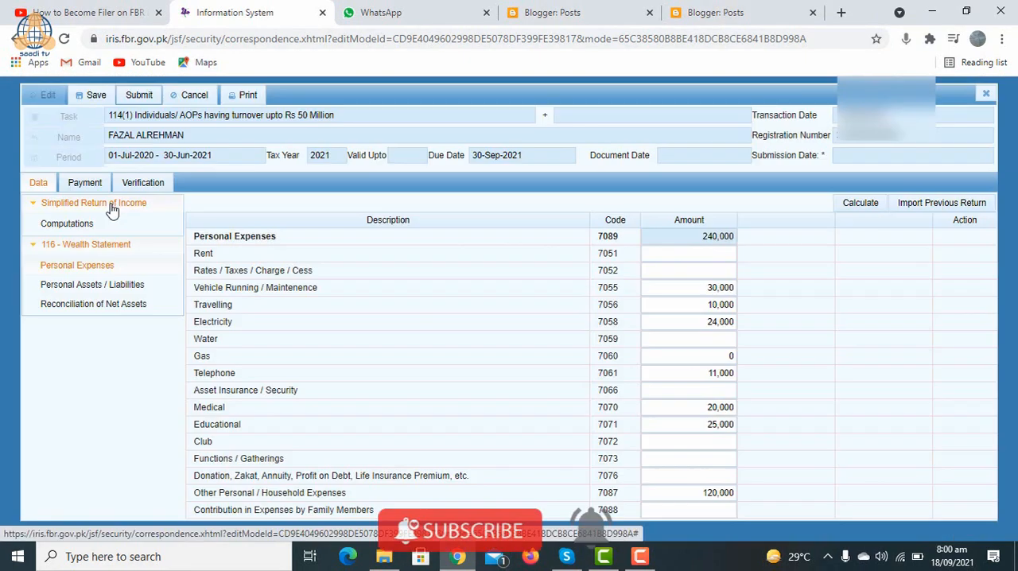
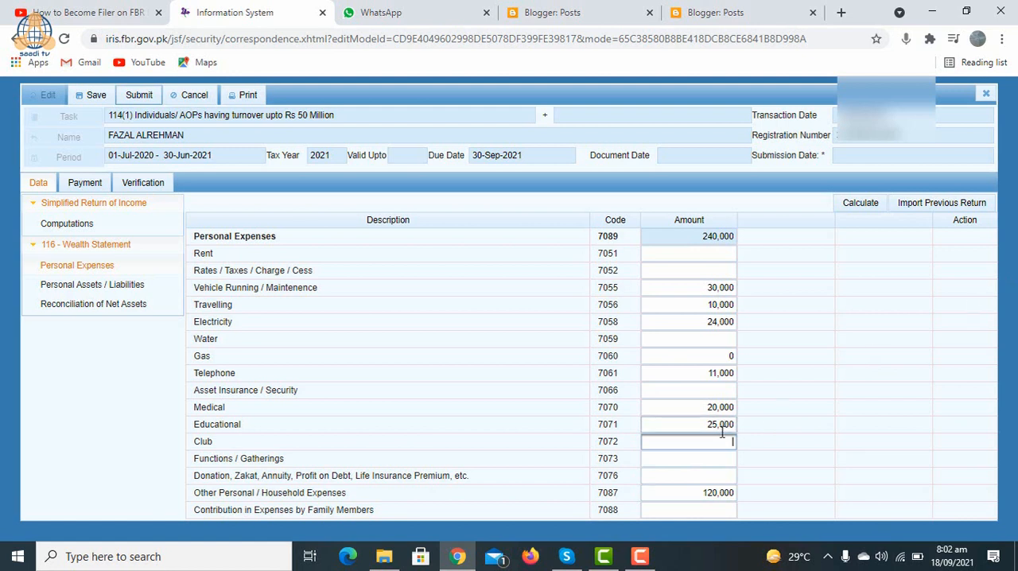
Step: Review the Personal Expenses amounts, and examine the Personal Assets / Liabilities rows through to Total Liabilities
{"action": "left_click", "coordinate": [692, 492]}
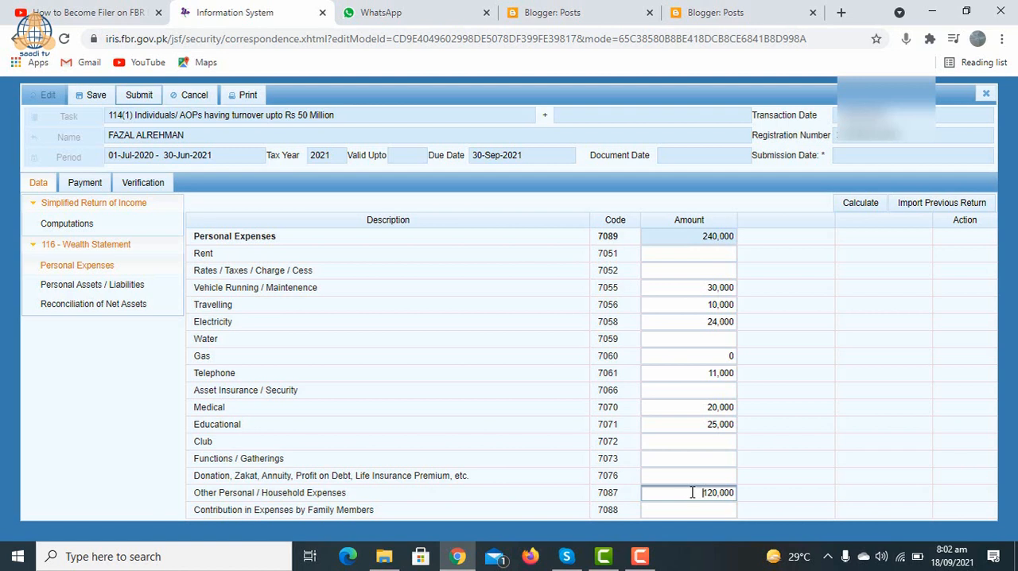
{"action": "left_click", "coordinate": [125, 293]}
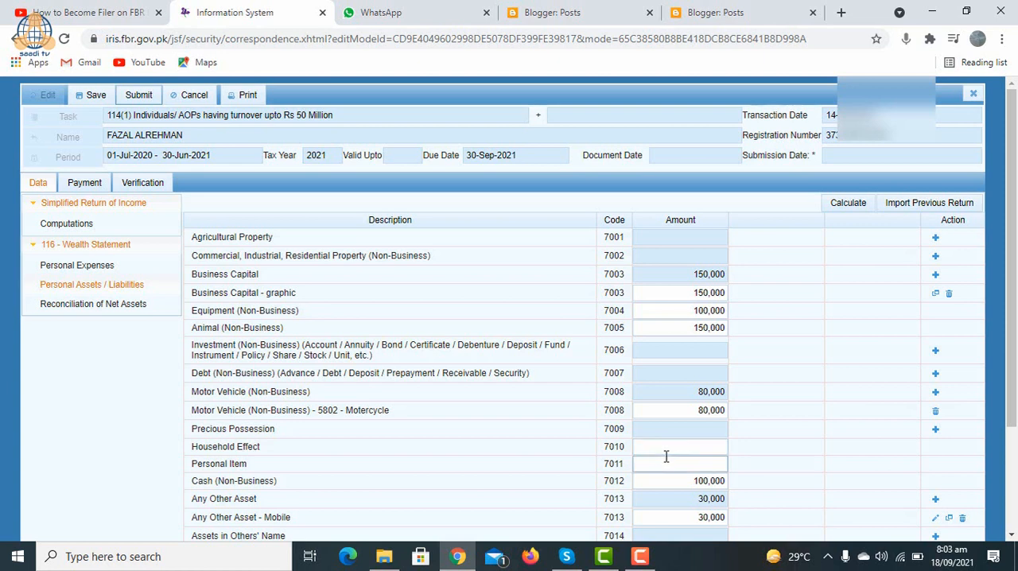
{"action": "left_click", "coordinate": [674, 519]}
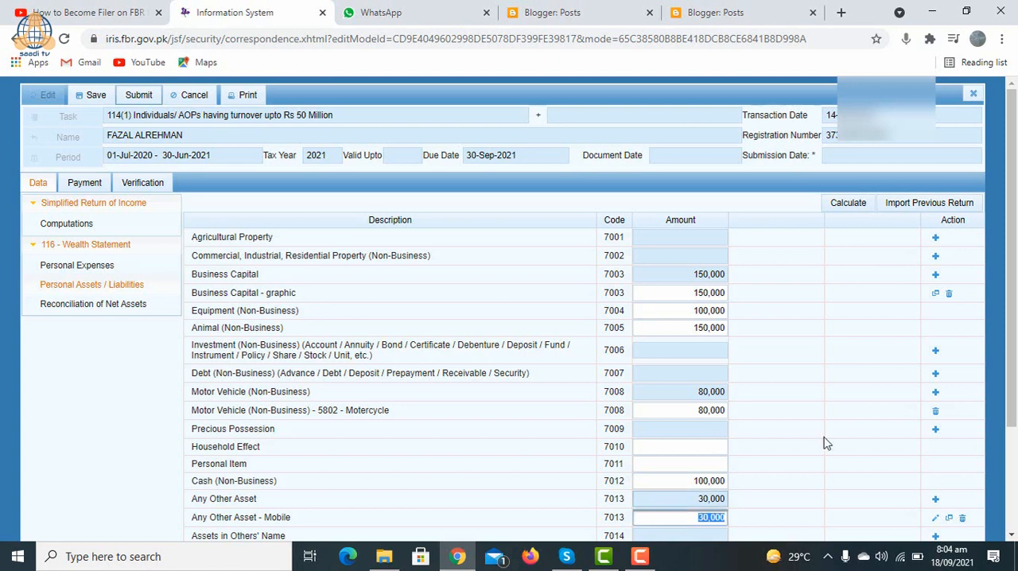
{"action": "left_click_drag", "start_coordinate": [1014, 369], "coordinate": [1016, 490]}
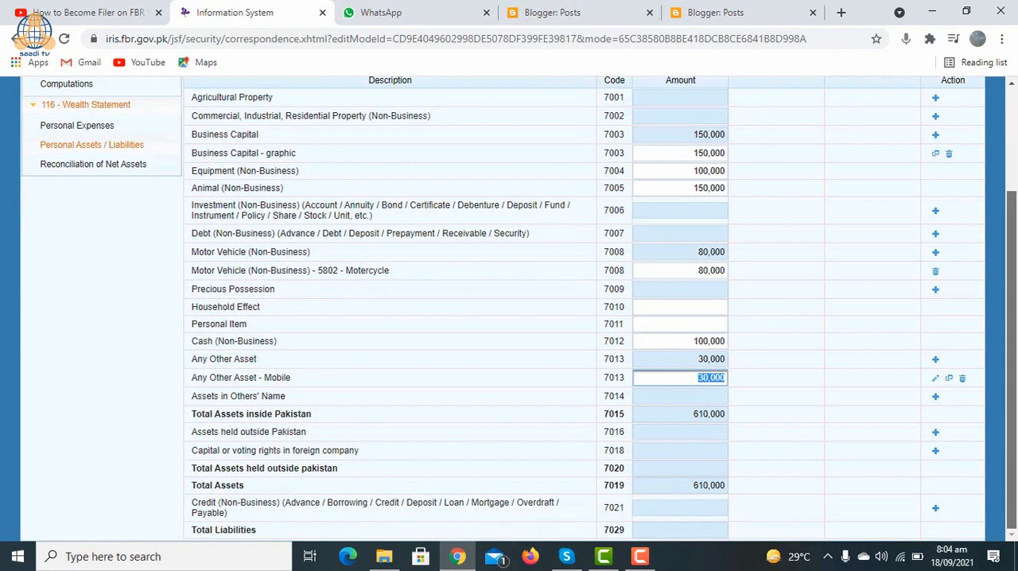
{"action": "left_click_drag", "start_coordinate": [1015, 489], "coordinate": [1010, 430]}
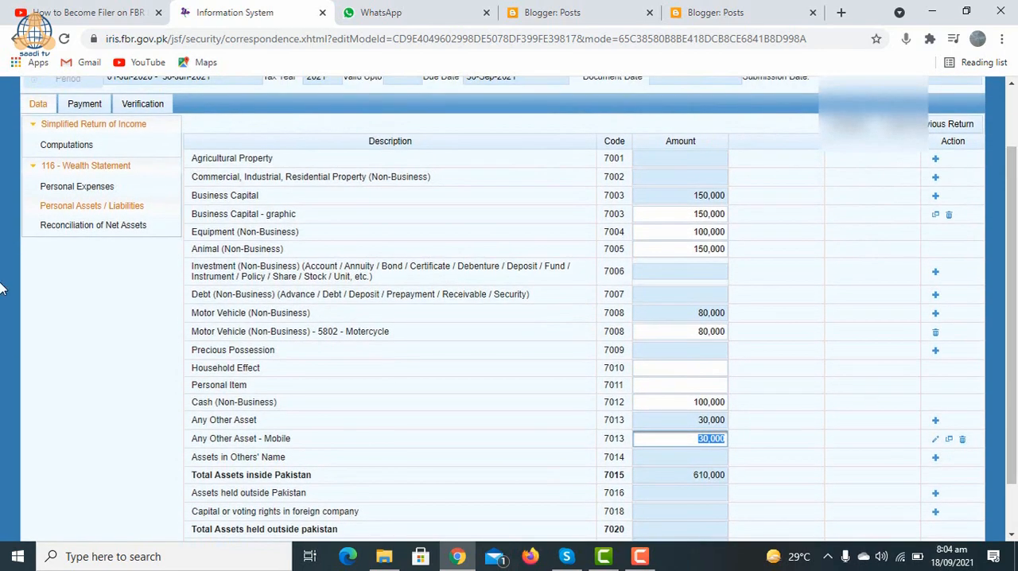
Step: Compare the income declared subject to Normal Tax in Reconciliation of Net Assets with the Net Profit / Taxable Income in Computations
{"action": "left_click", "coordinate": [77, 231]}
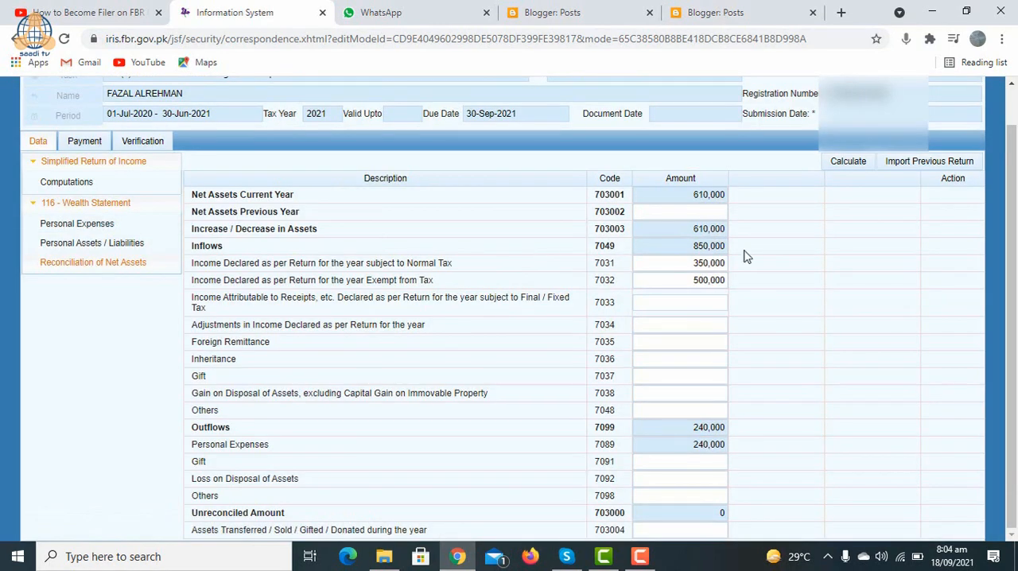
{"action": "left_click", "coordinate": [682, 264]}
{"action": "left_click", "coordinate": [682, 263]}
{"action": "left_click_drag", "start_coordinate": [682, 263], "coordinate": [726, 262]}
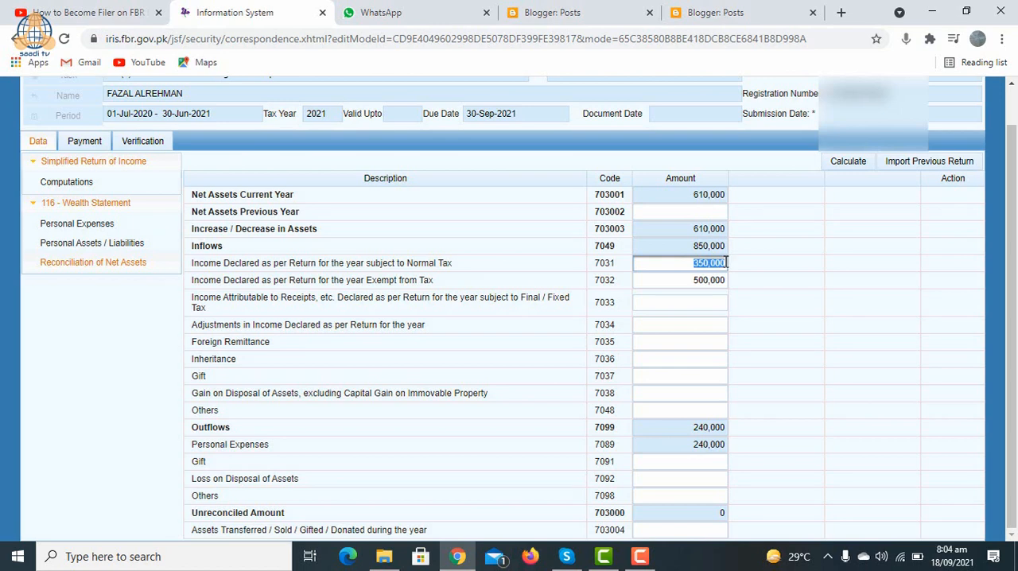
{"action": "left_click", "coordinate": [63, 183]}
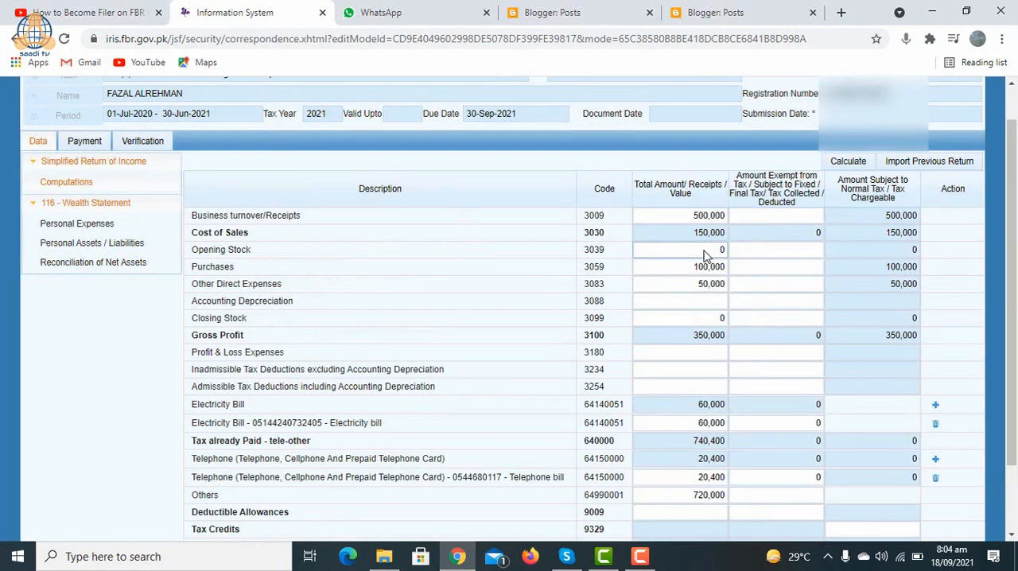
{"action": "scroll", "coordinate": [977, 384], "scroll_direction": "down", "scroll_amount": 2}
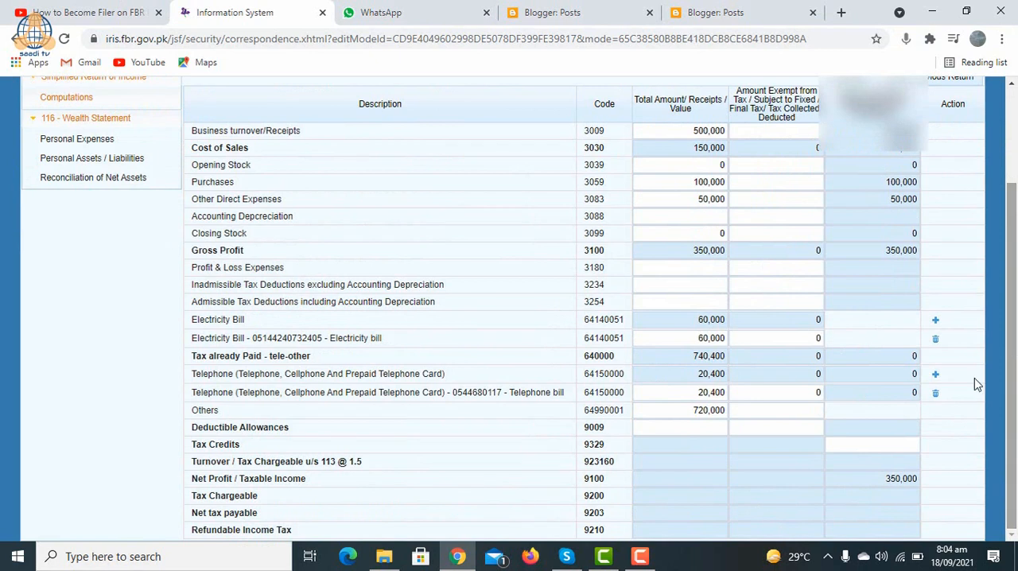
{"action": "double_click", "coordinate": [872, 478]}
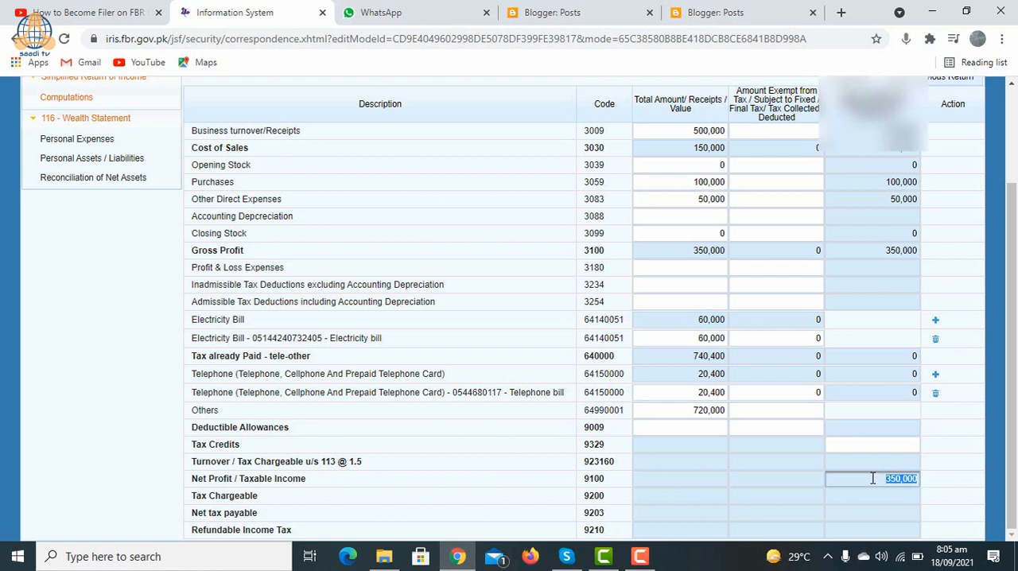
Step: Return to Reconciliation of Net Assets and check the income subject to Normal Tax and the Unreconciled Amount
{"action": "left_click", "coordinate": [76, 180]}
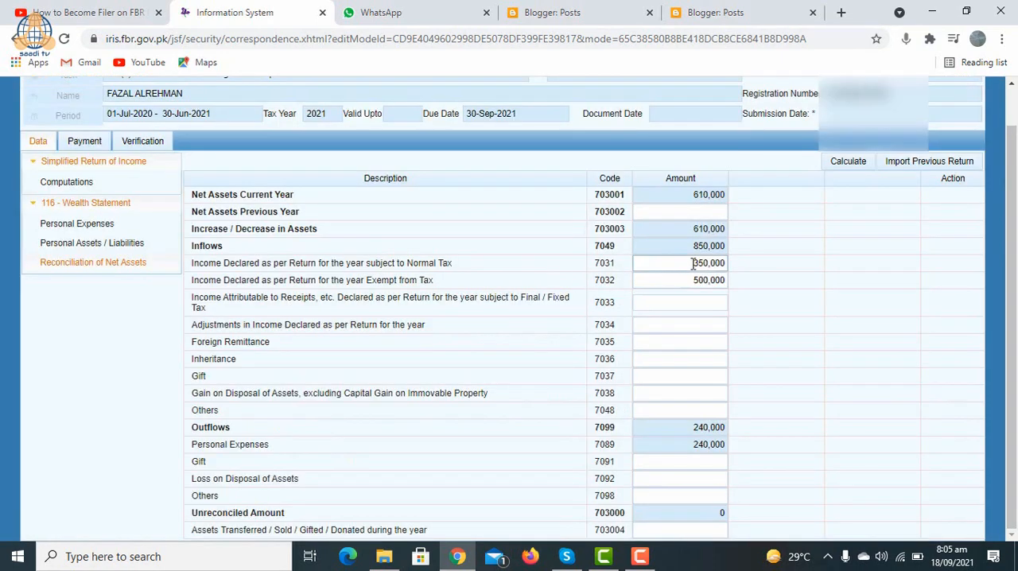
{"action": "double_click", "coordinate": [692, 263]}
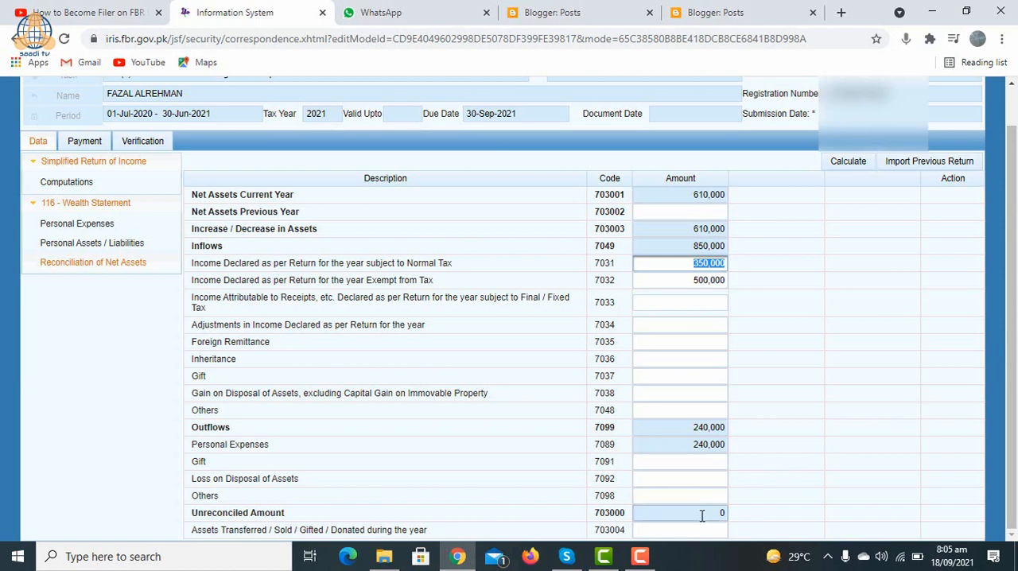
{"action": "double_click", "coordinate": [702, 515]}
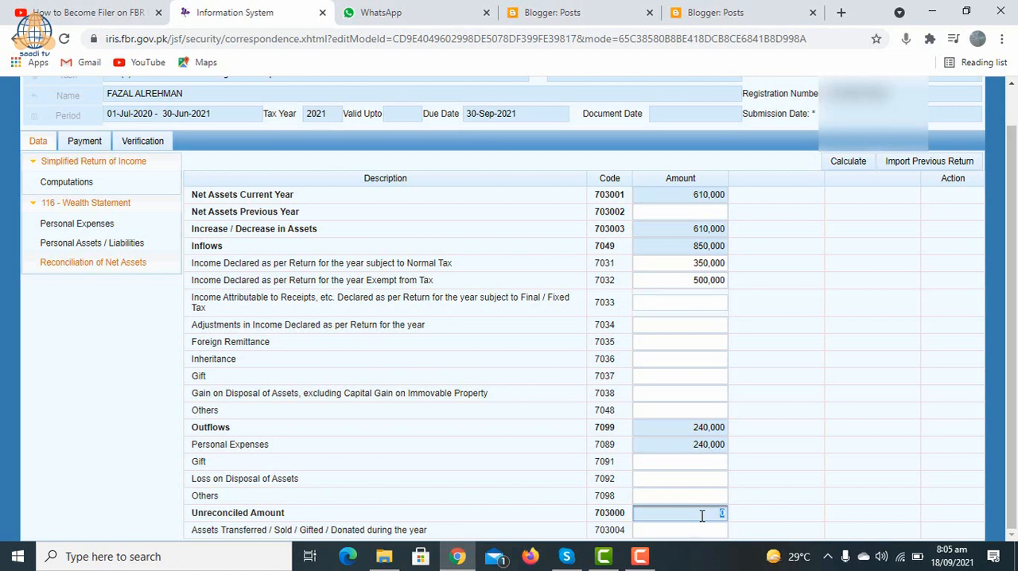
Step: Clear the Equipment (Non-Business) amount in Personal Assets / Liabilities, recalculate, and check the effect in Reconciliation of Net Assets
{"action": "left_click", "coordinate": [93, 242]}
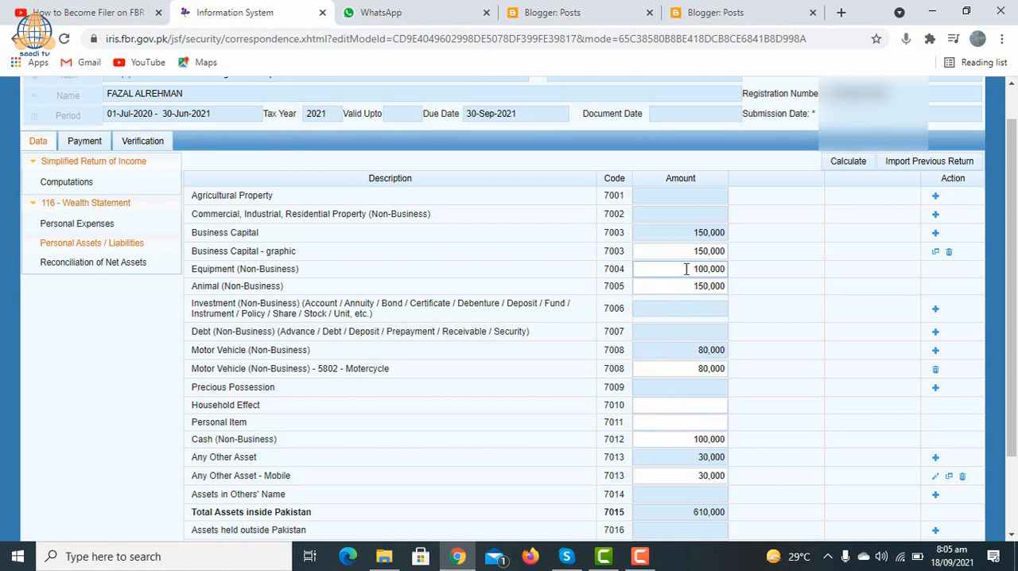
{"action": "left_click_drag", "start_coordinate": [686, 269], "coordinate": [711, 272]}
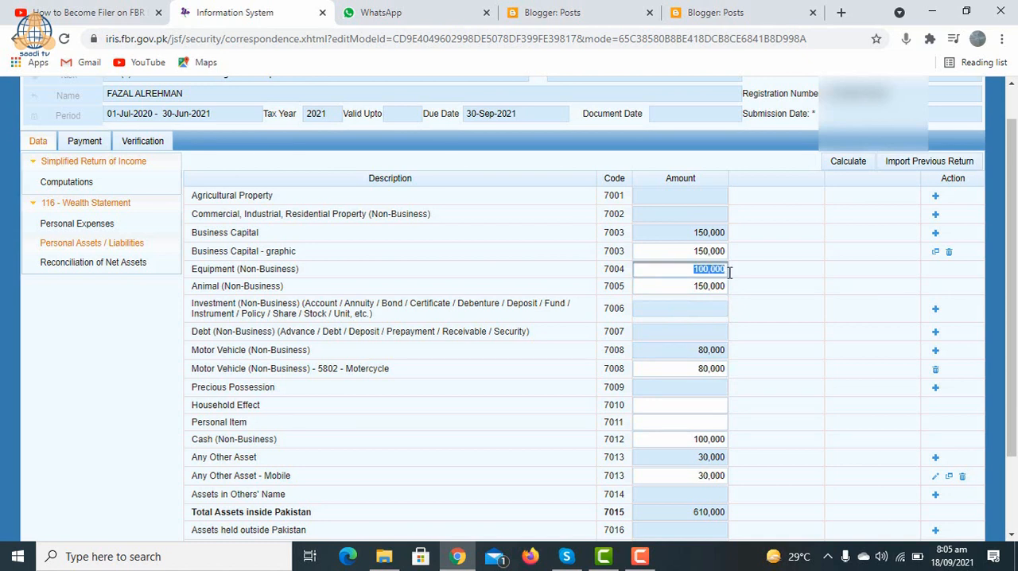
{"action": "key", "text": "BackSpace"}
{"action": "left_click", "coordinate": [841, 162]}
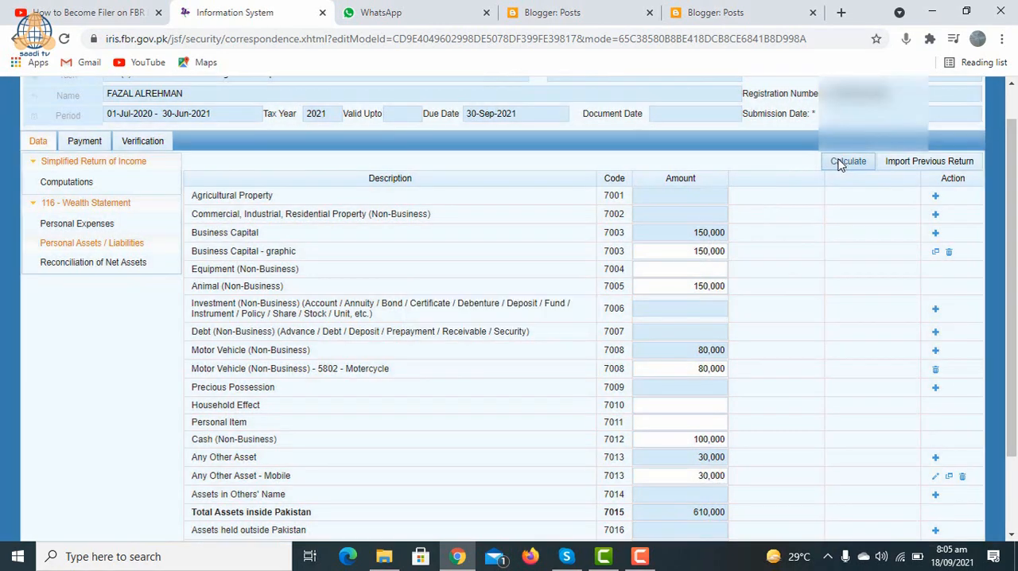
{"action": "left_click", "coordinate": [838, 162]}
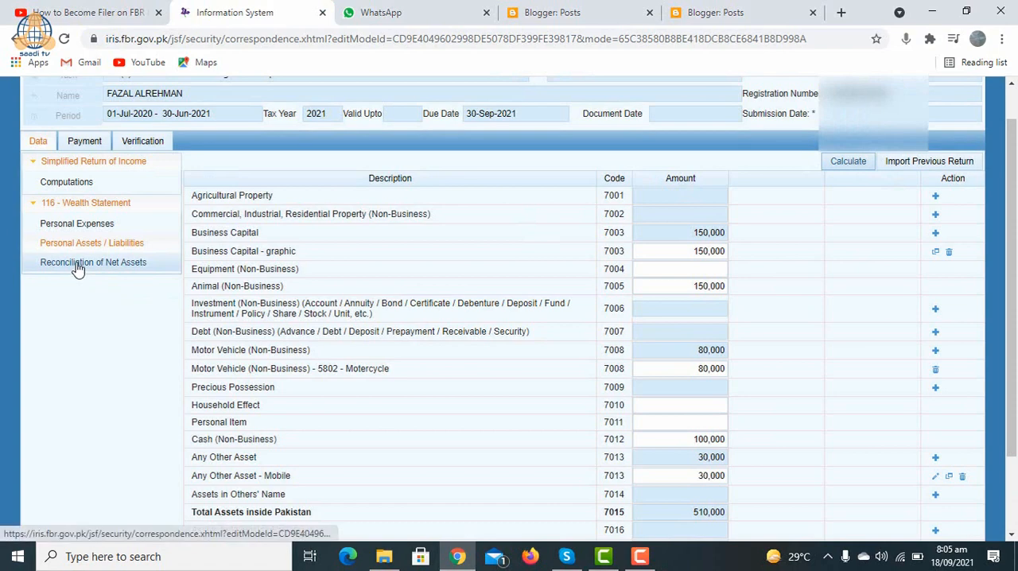
{"action": "left_click", "coordinate": [78, 265]}
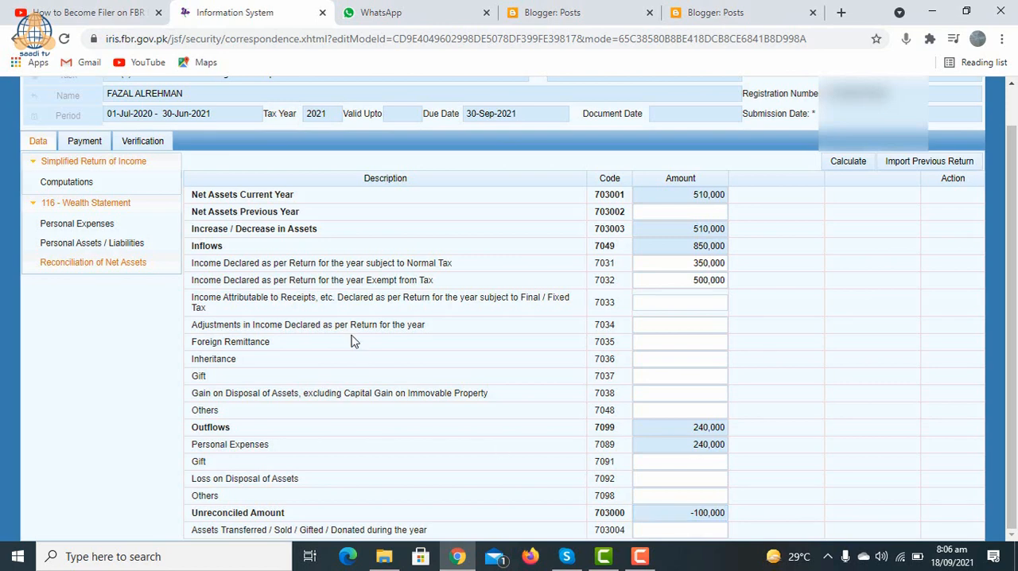
Step: Set Equipment (Non-Business) in Personal Assets / Liabilities to 100,000, recalculate, and check the Unreconciled Amount in Reconciliation of Net Assets
{"action": "left_click", "coordinate": [60, 226]}
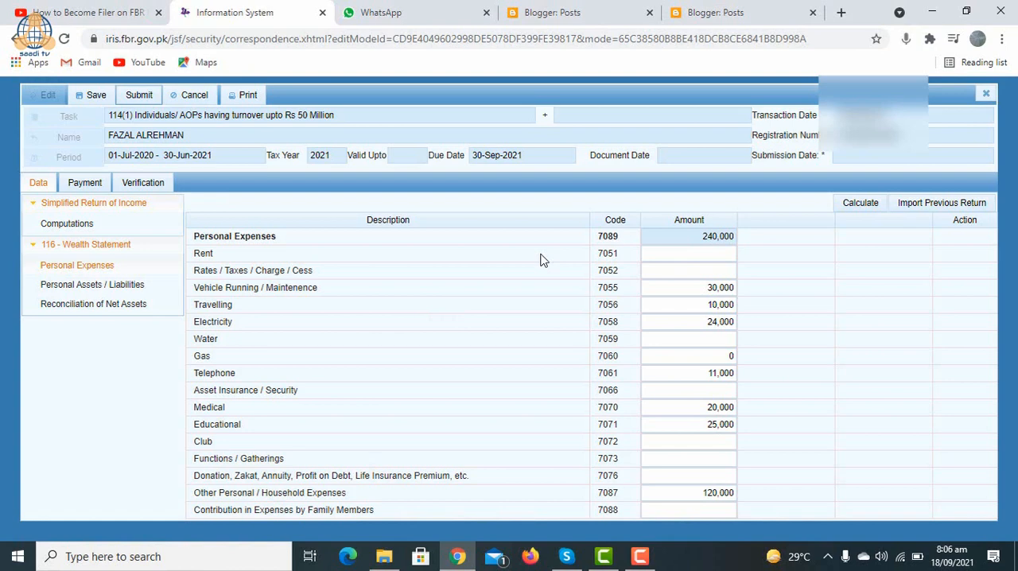
{"action": "left_click", "coordinate": [127, 288]}
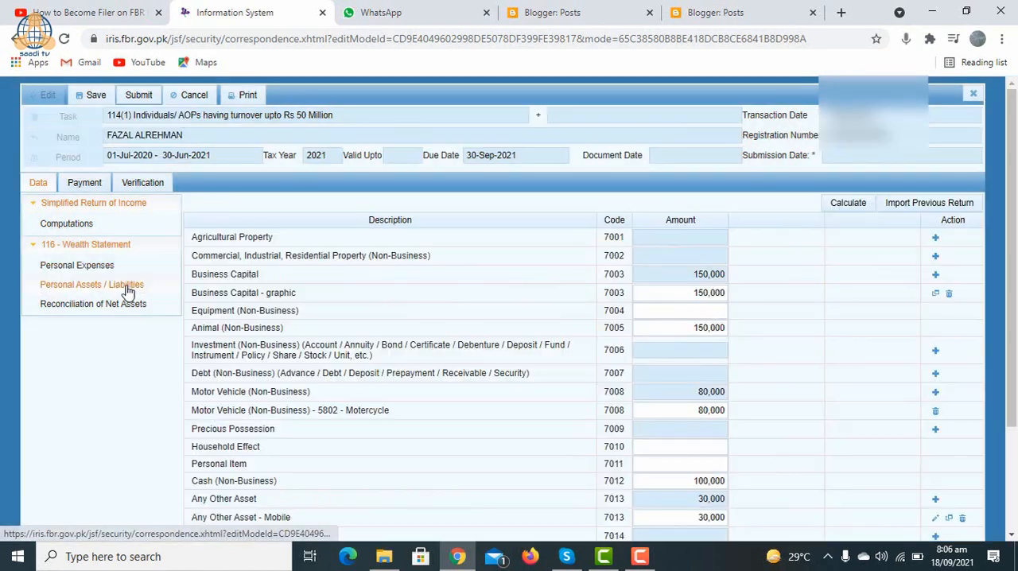
{"action": "left_click", "coordinate": [703, 315]}
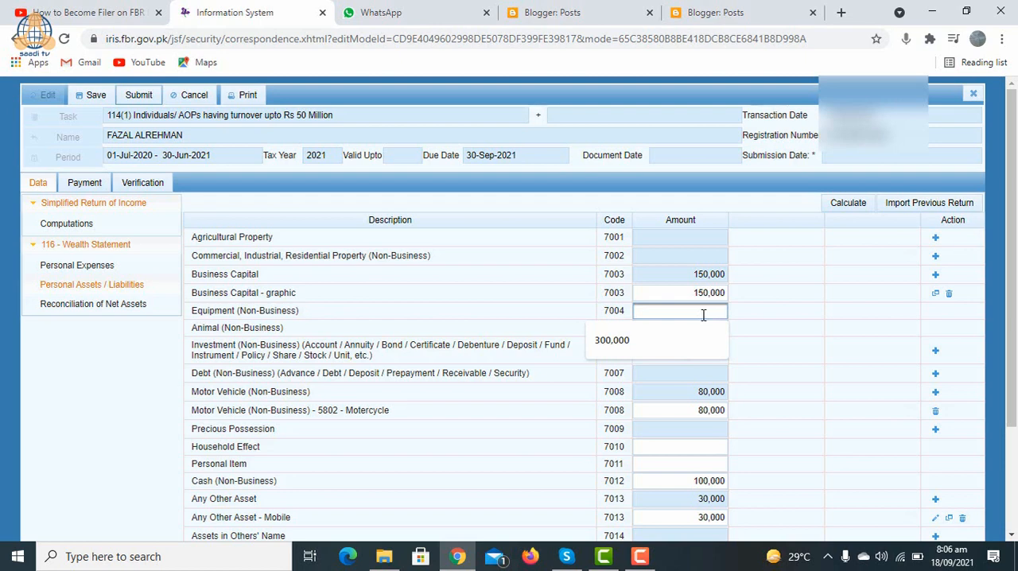
{"action": "type", "text": "1000000"}
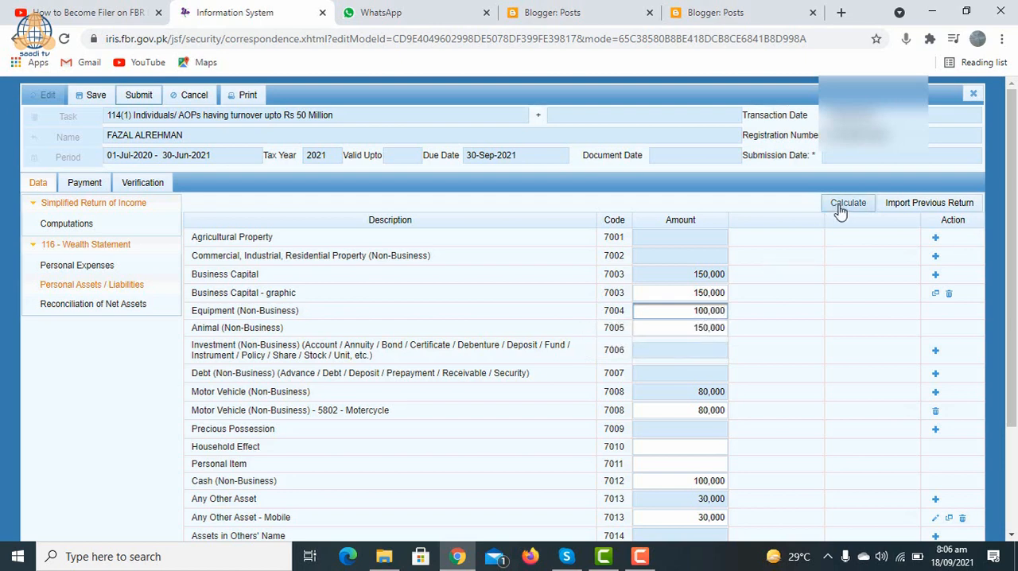
{"action": "left_click", "coordinate": [842, 207]}
{"action": "left_click", "coordinate": [840, 208]}
{"action": "left_click", "coordinate": [126, 307]}
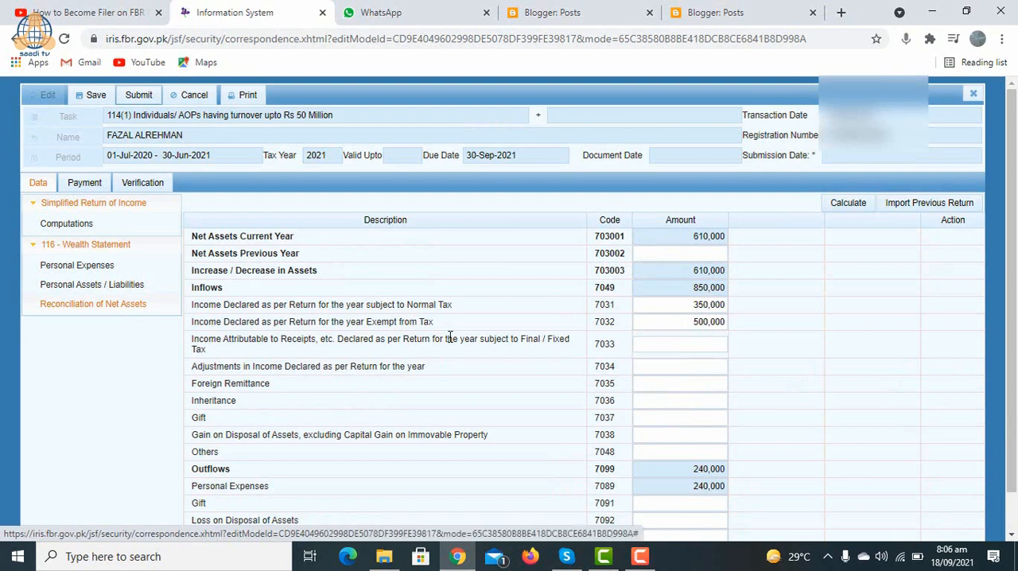
{"action": "left_click_drag", "start_coordinate": [1012, 216], "coordinate": [1013, 353]}
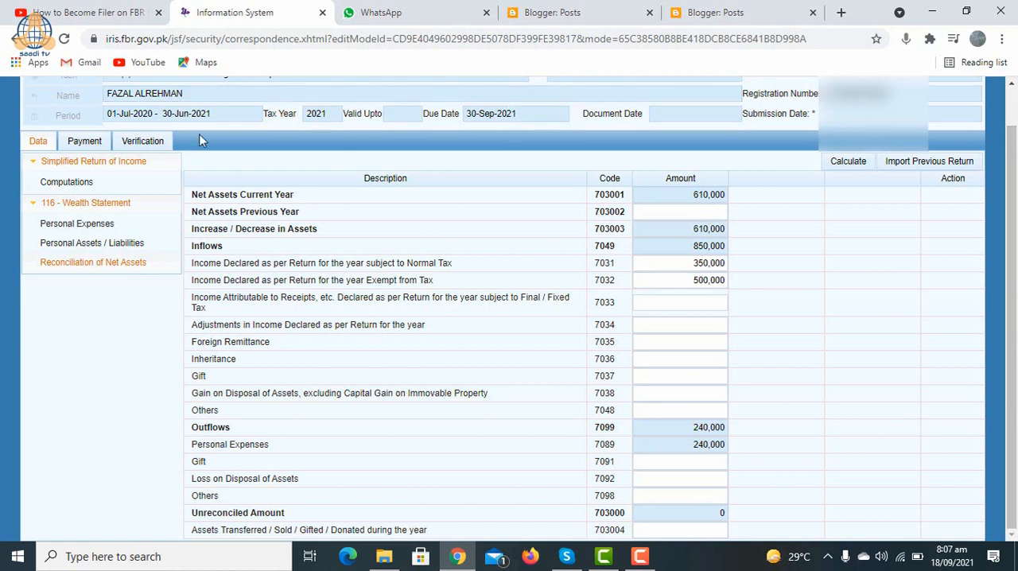
Step: View the return's Payment records and the Verification declaration with its PIN field, and return to the Data section
{"action": "left_click", "coordinate": [83, 144]}
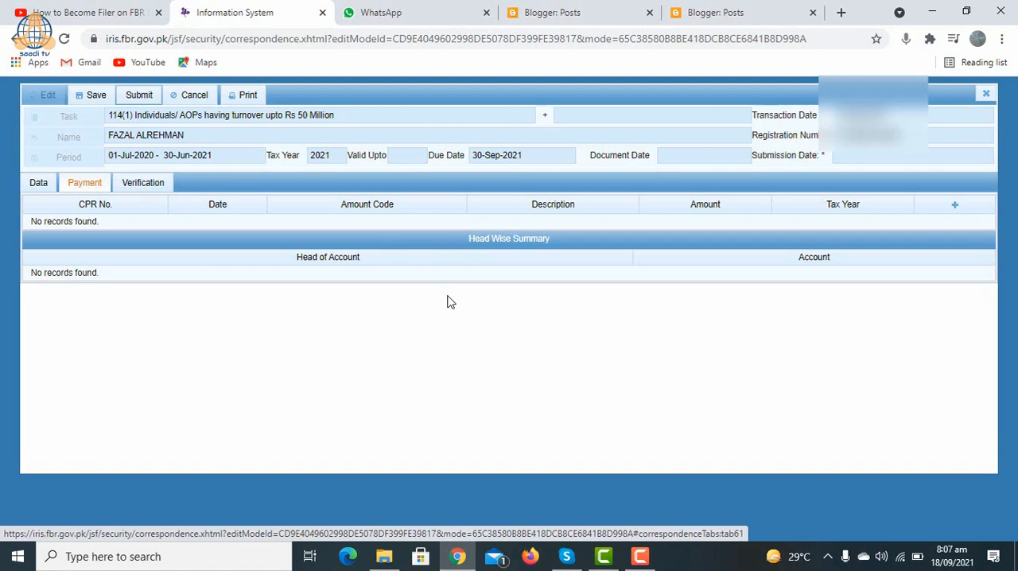
{"action": "left_click", "coordinate": [143, 186]}
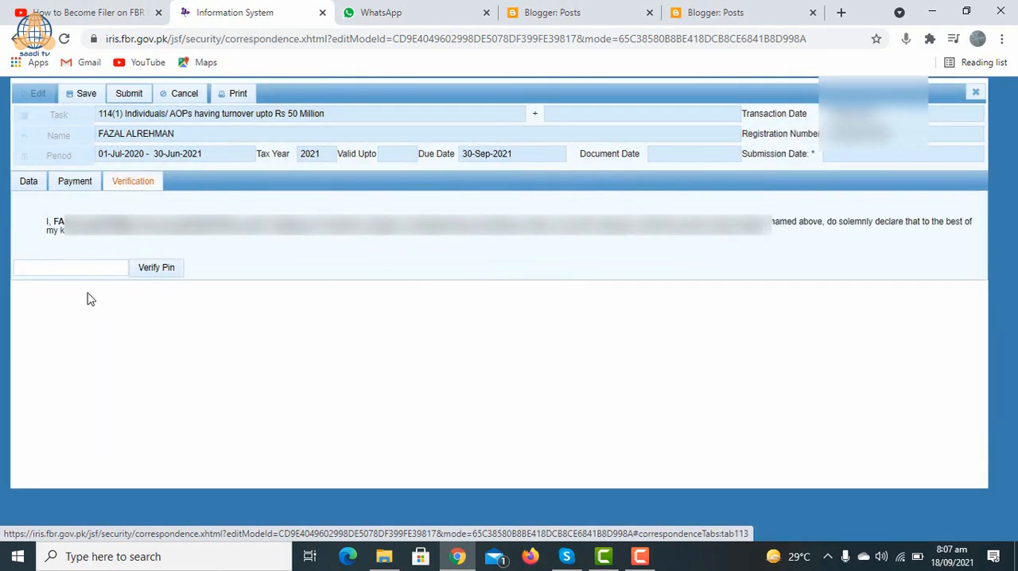
{"action": "left_click", "coordinate": [69, 267]}
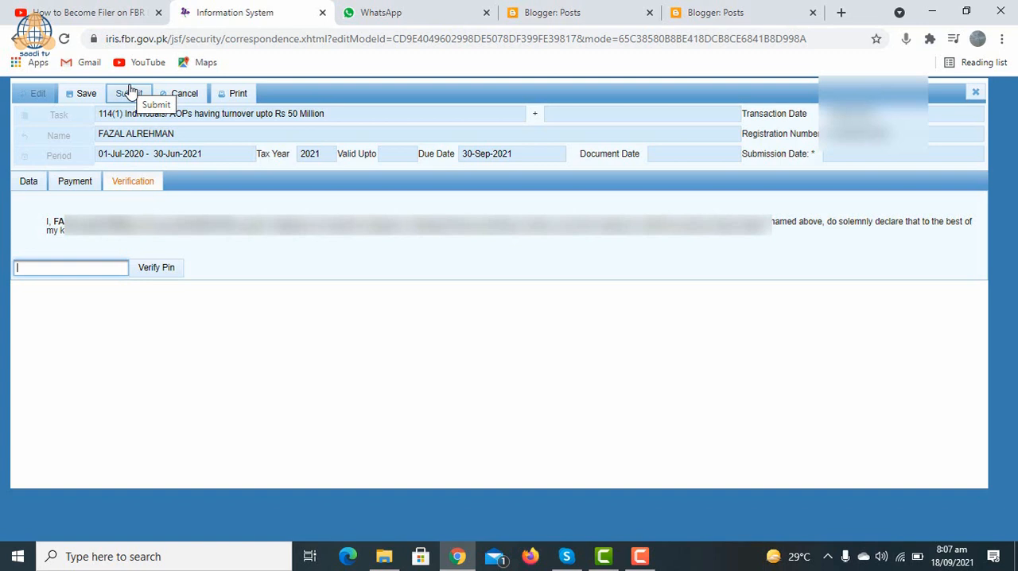
{"action": "left_click", "coordinate": [39, 183]}
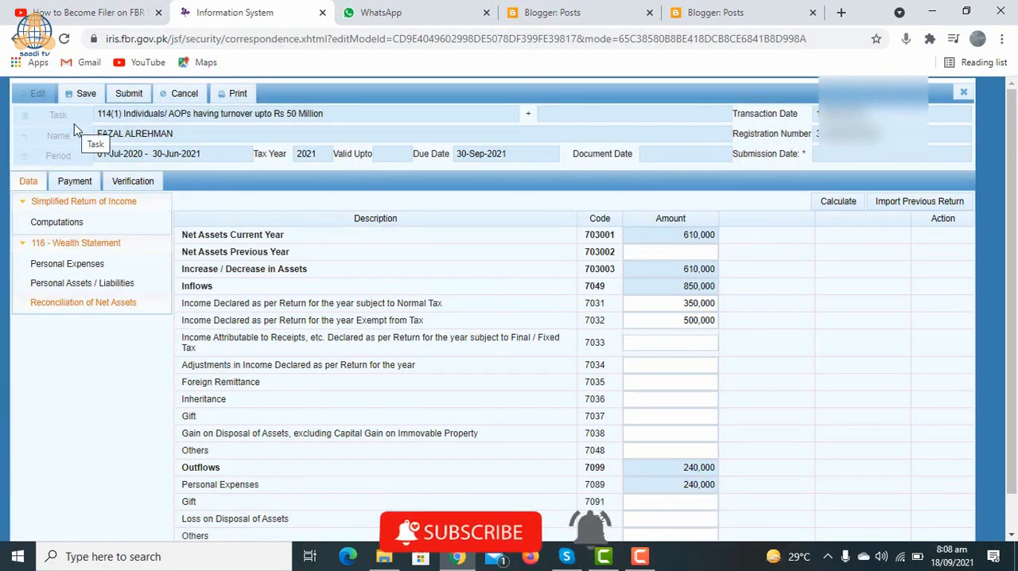
Step: Leave the return by going back to the Iris login page, and select the Registration No field
{"action": "left_click", "coordinate": [17, 40]}
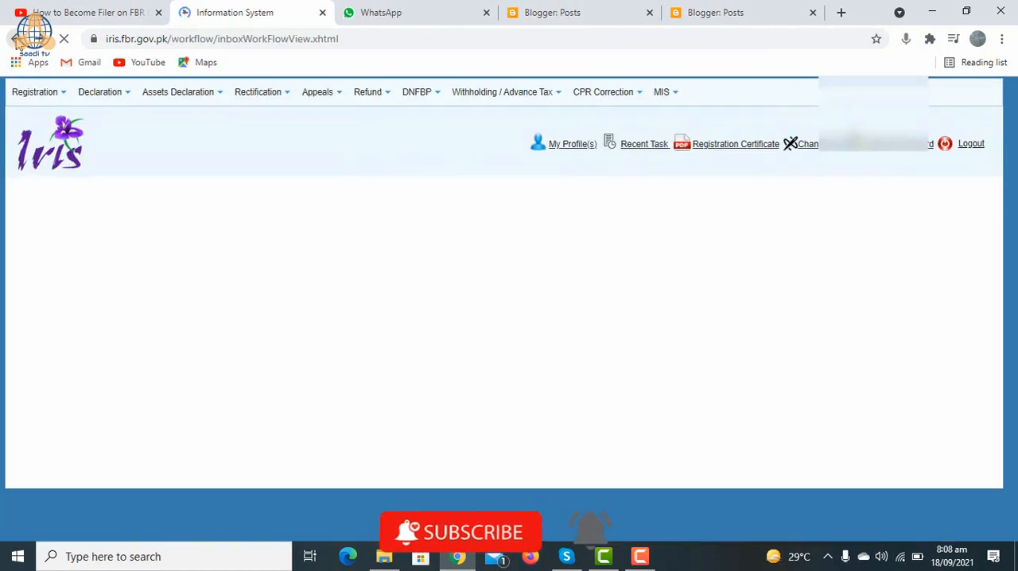
{"action": "left_click", "coordinate": [16, 40]}
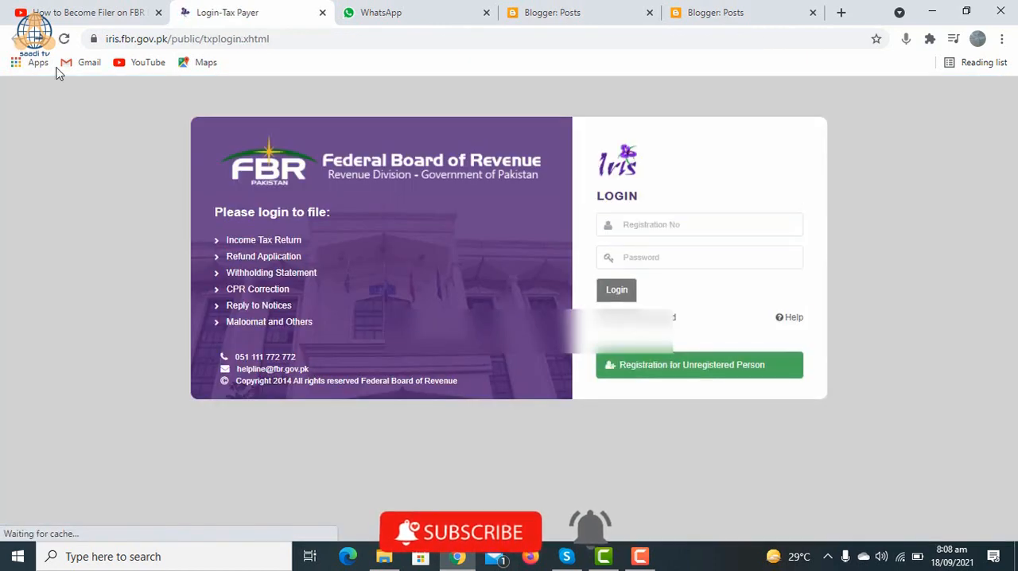
{"action": "left_click", "coordinate": [676, 220]}
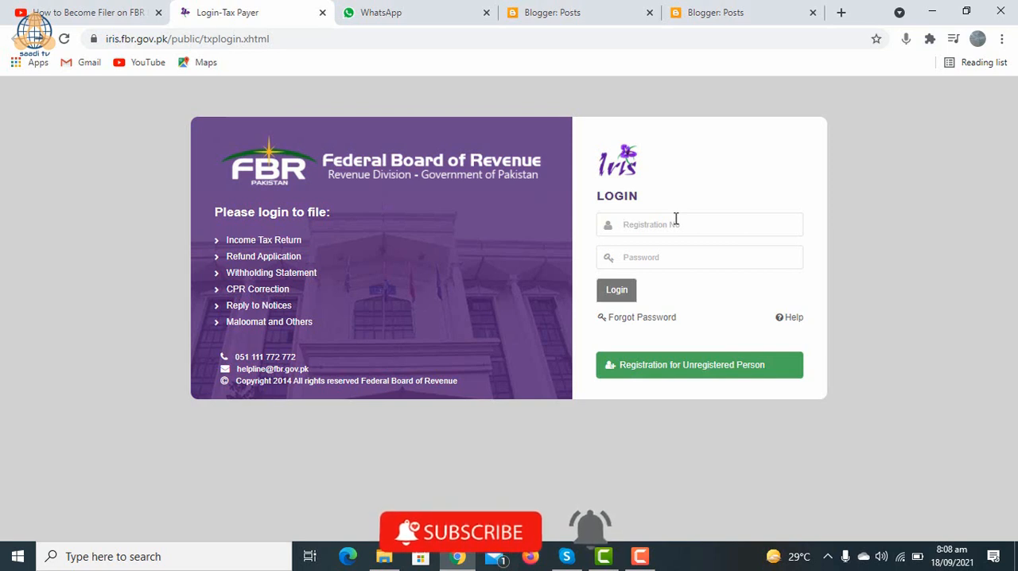